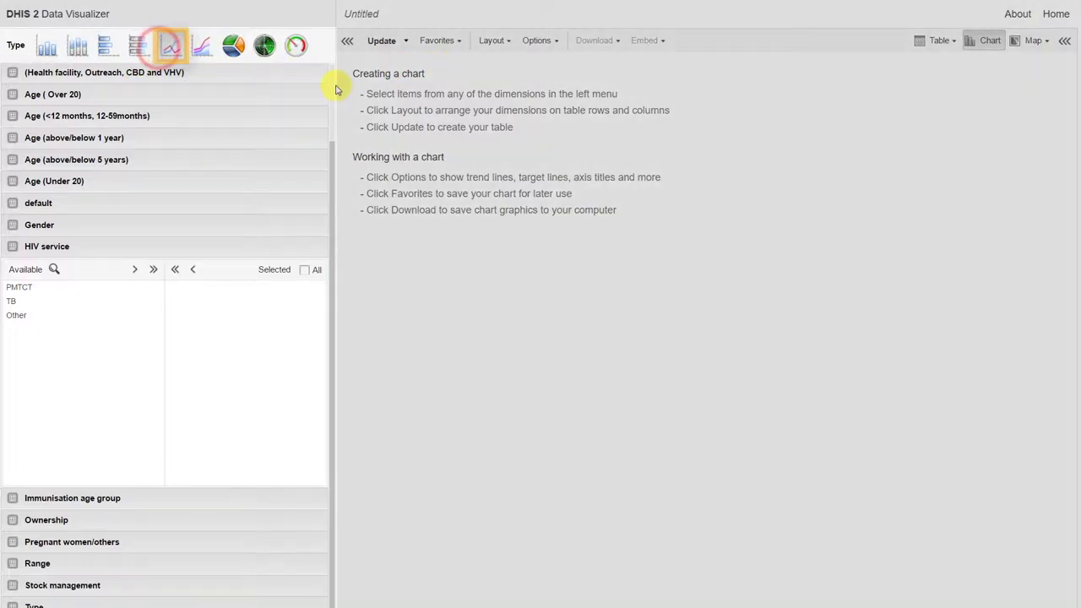
Choose Line as the chart type for the new visualization
{"action": "left_click", "coordinate": [332, 84]}
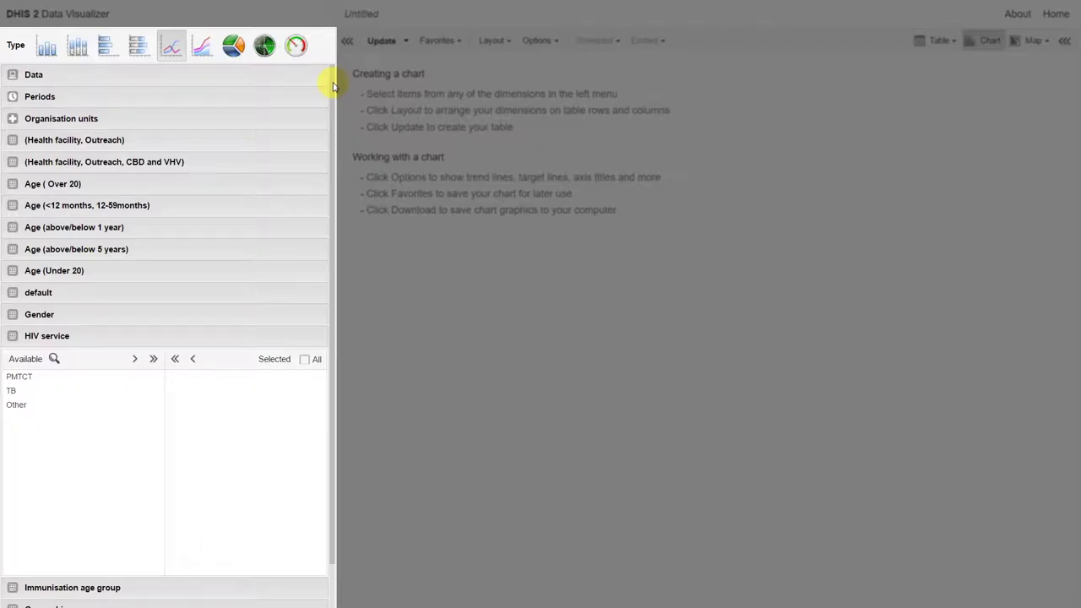
Add BEmONC delivery rate (%) and Delivery complication rate - institutional (%) from the Maternal/Delivery group
{"action": "left_click", "coordinate": [295, 76]}
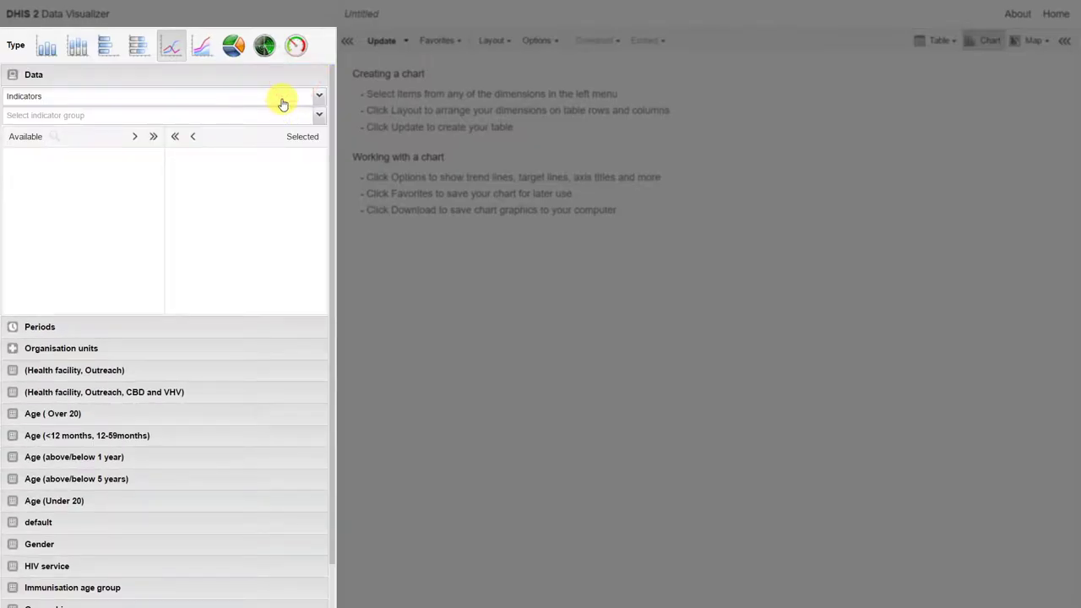
{"action": "left_click", "coordinate": [282, 117]}
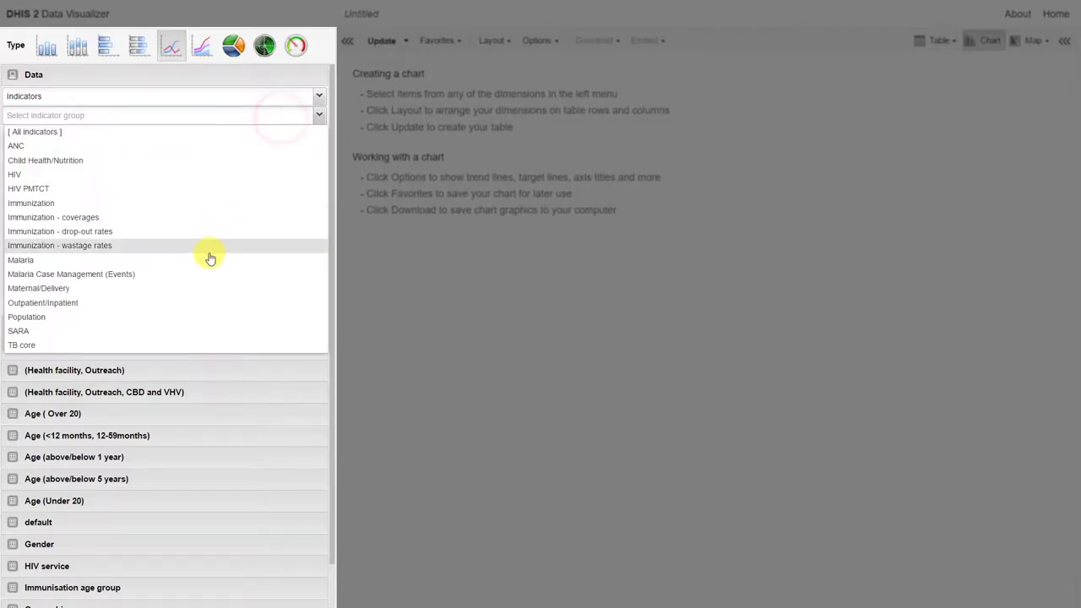
{"action": "left_click", "coordinate": [124, 290]}
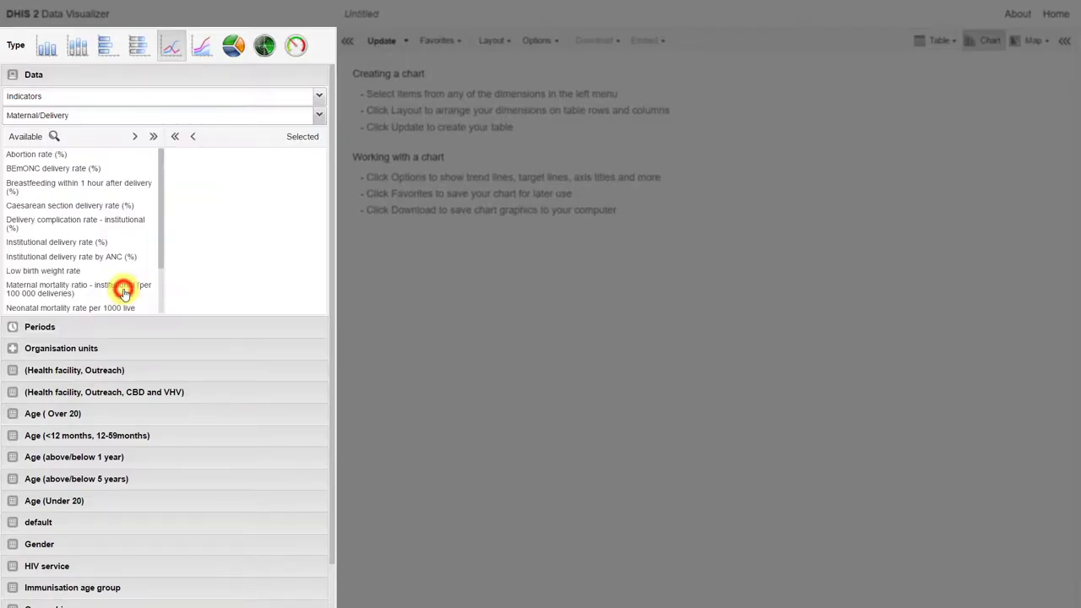
{"action": "double_click", "coordinate": [55, 171]}
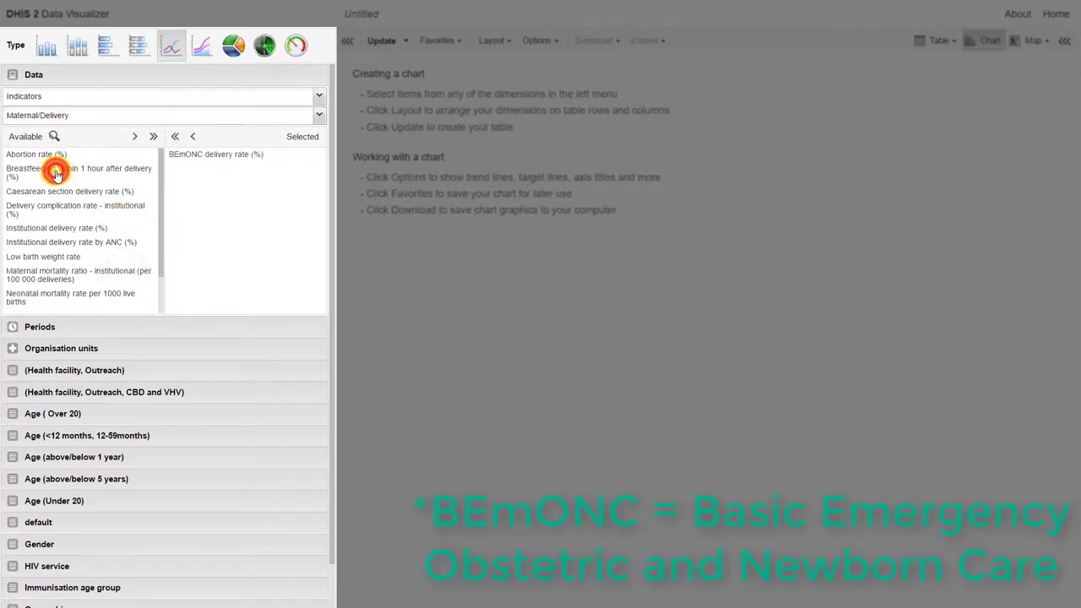
{"action": "double_click", "coordinate": [106, 209]}
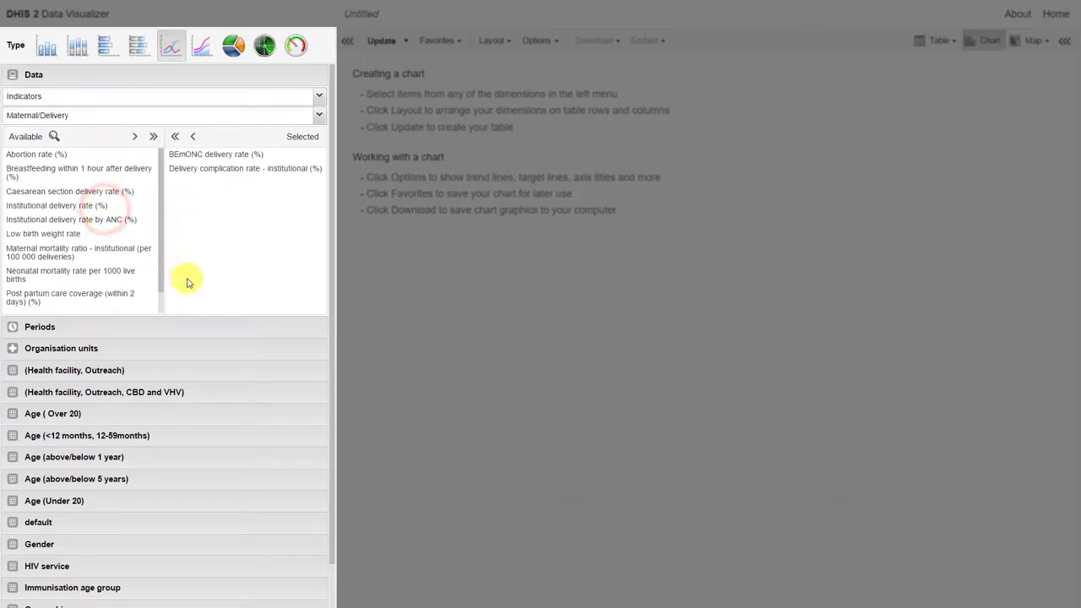
{"action": "left_click", "coordinate": [160, 326]}
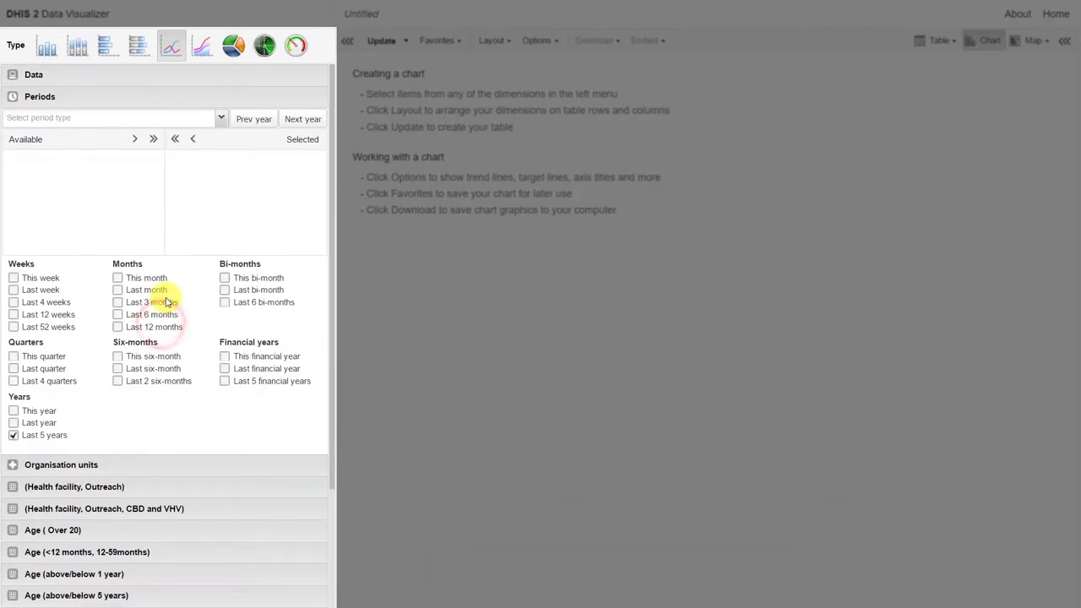
Uncheck the Last 5 years period and switch the period type to Monthly
{"action": "left_click", "coordinate": [15, 435]}
{"action": "left_click", "coordinate": [17, 436]}
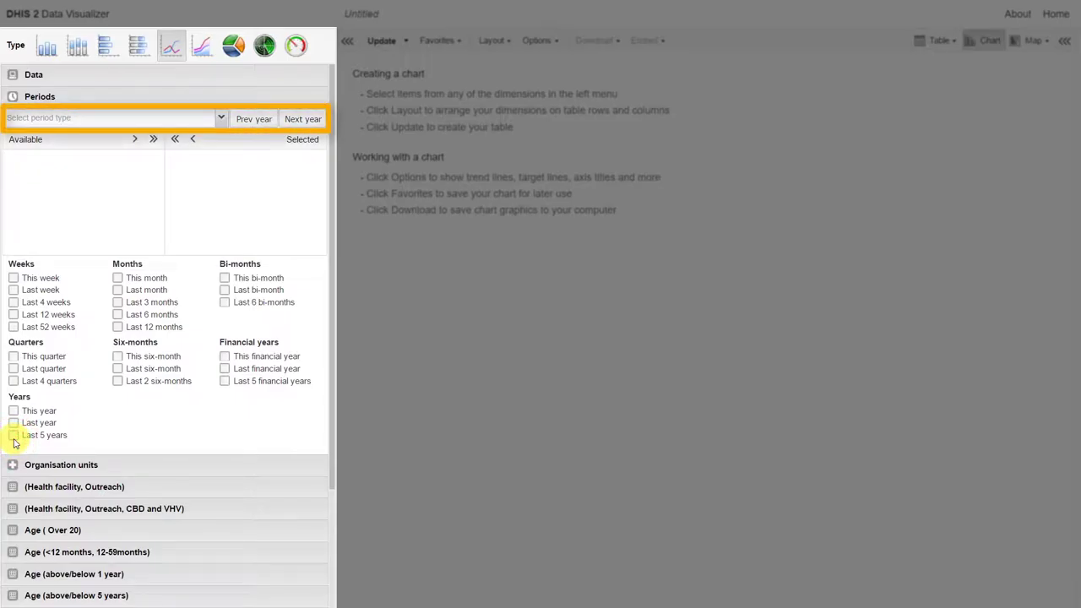
{"action": "left_click", "coordinate": [222, 117]}
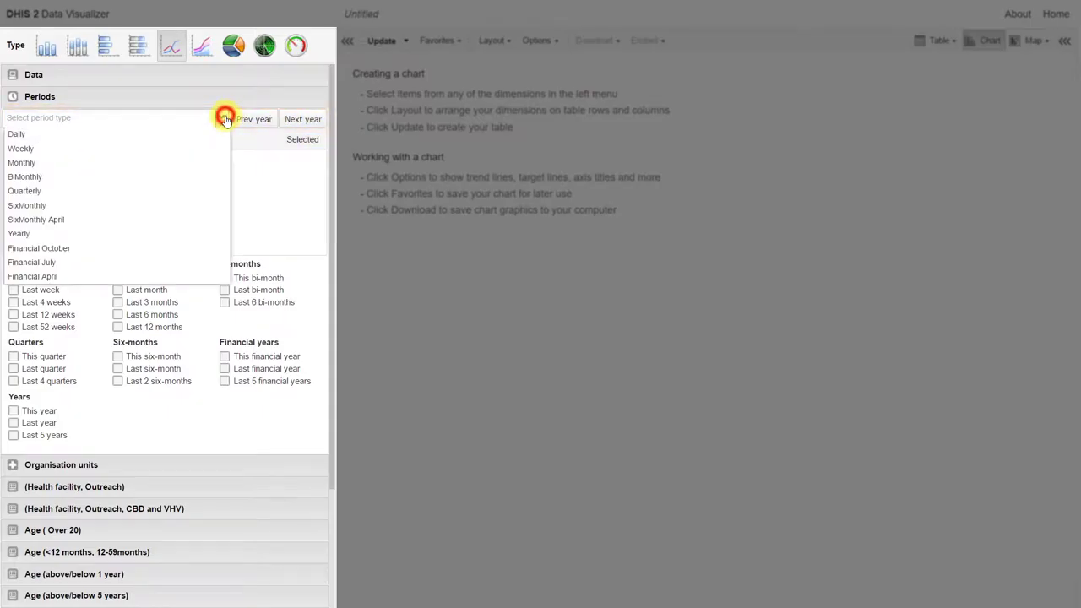
{"action": "left_click", "coordinate": [133, 162]}
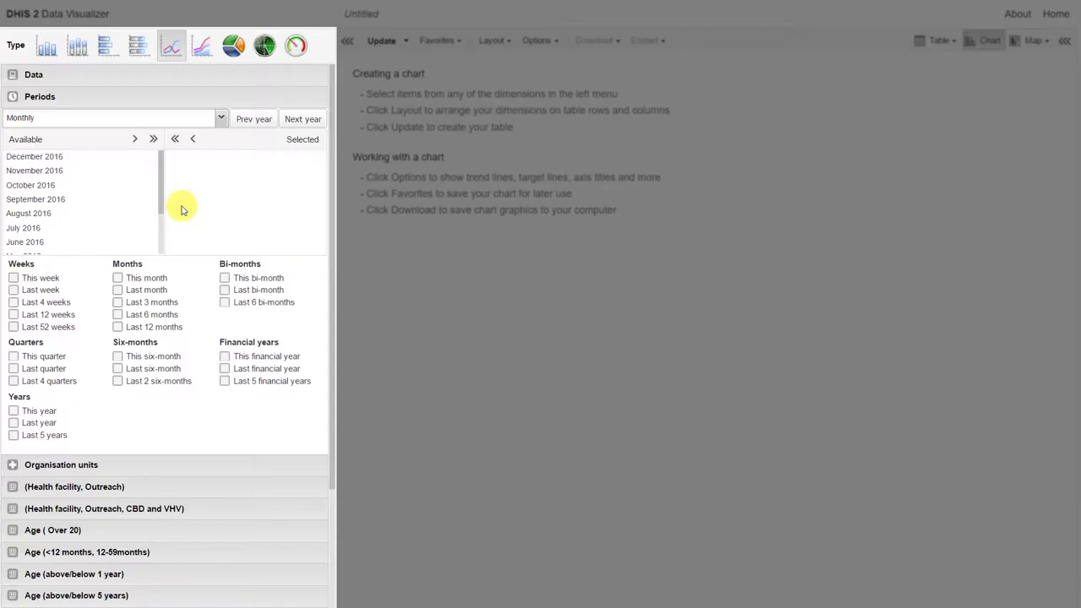
Go to 2014 and add all twelve of its months to the selected periods
{"action": "left_click", "coordinate": [256, 122]}
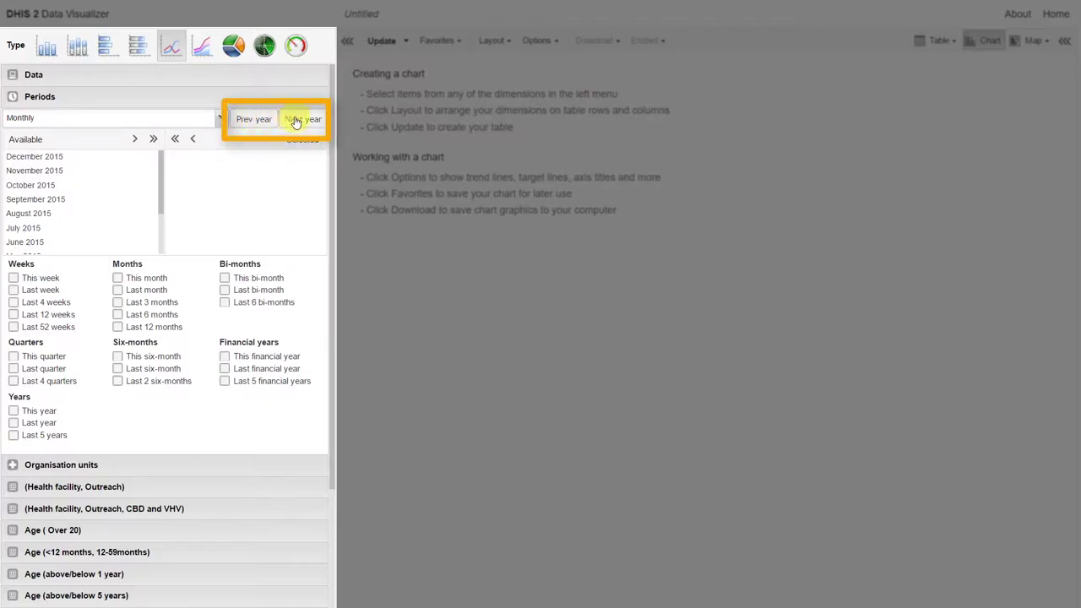
{"action": "left_click", "coordinate": [296, 122]}
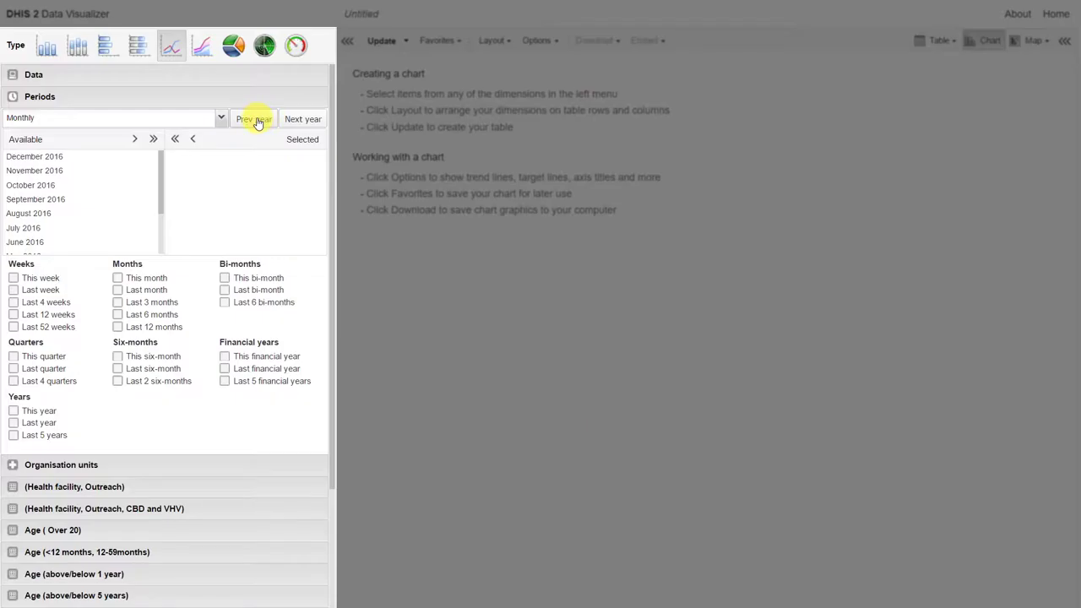
{"action": "double_click", "coordinate": [257, 122]}
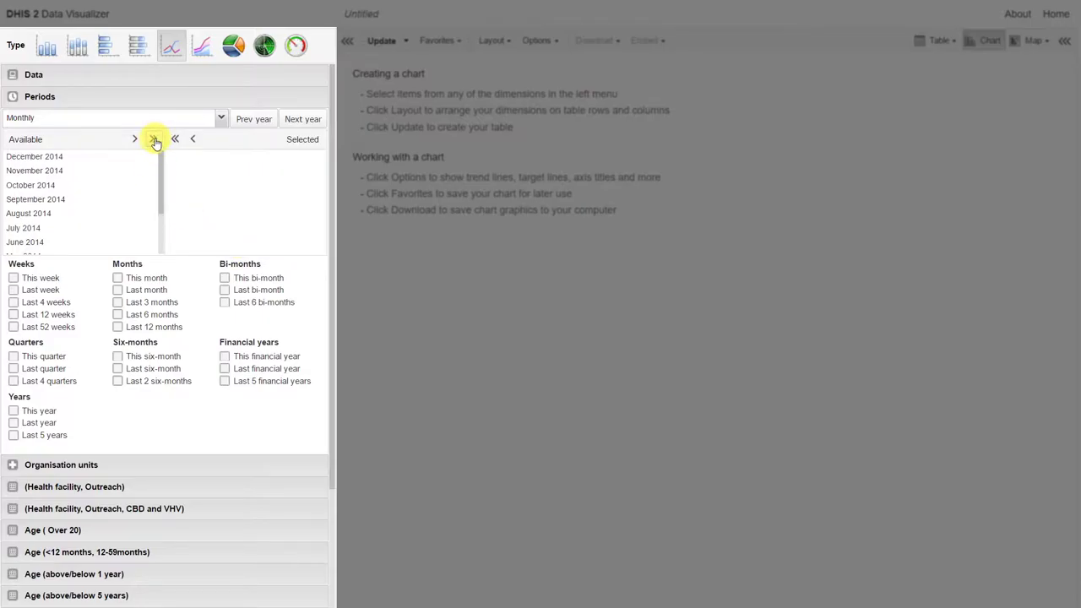
{"action": "left_click", "coordinate": [154, 140]}
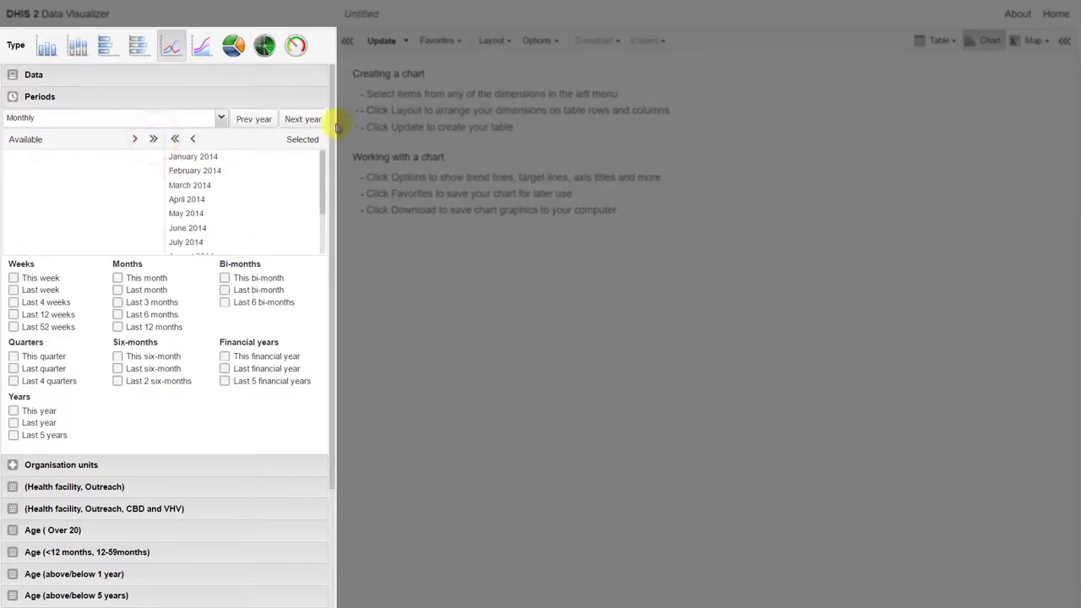
Add all months of 2015 and 2016 to the selected periods as well
{"action": "left_click", "coordinate": [309, 123]}
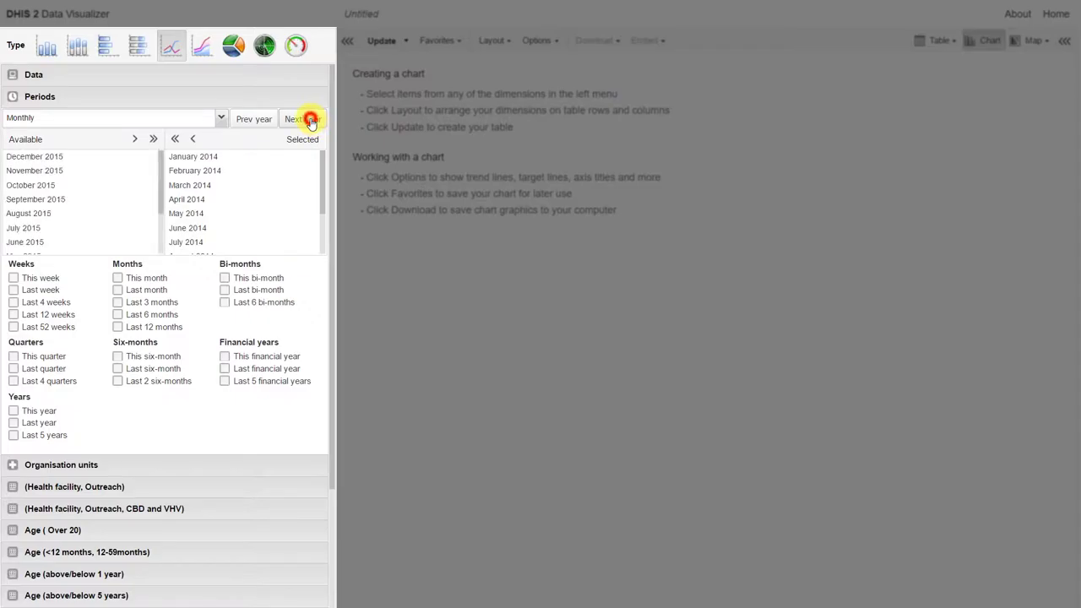
{"action": "left_click", "coordinate": [152, 141]}
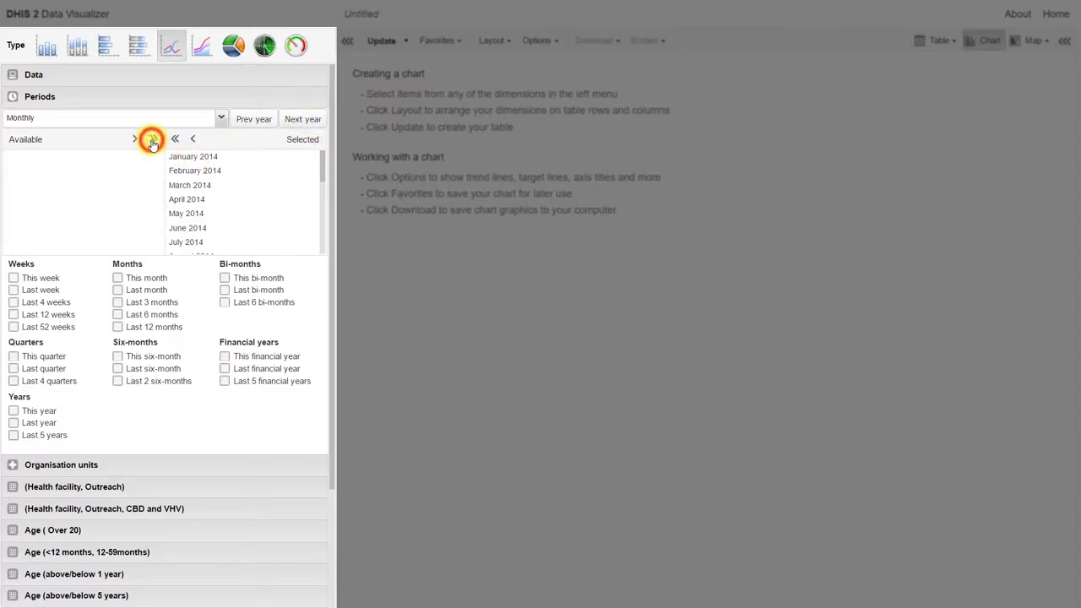
{"action": "left_click", "coordinate": [305, 123]}
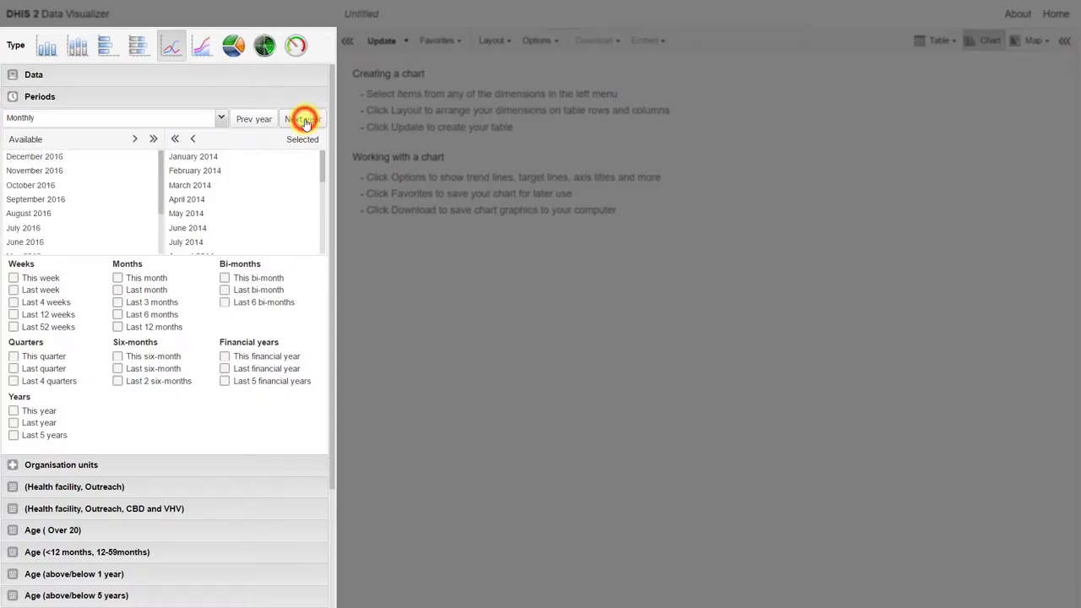
{"action": "left_click", "coordinate": [152, 141]}
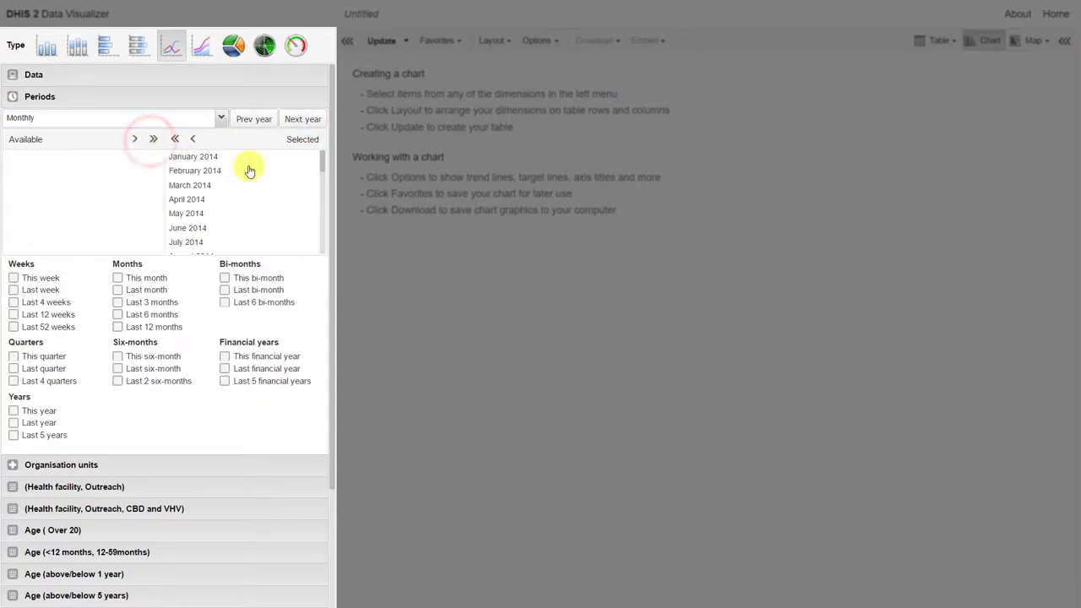
{"action": "mouse_move", "coordinate": [323, 154]}
{"action": "left_mouse_down"}
{"action": "mouse_move", "coordinate": [323, 244]}
{"action": "mouse_move", "coordinate": [317, 150]}
{"action": "left_mouse_up"}
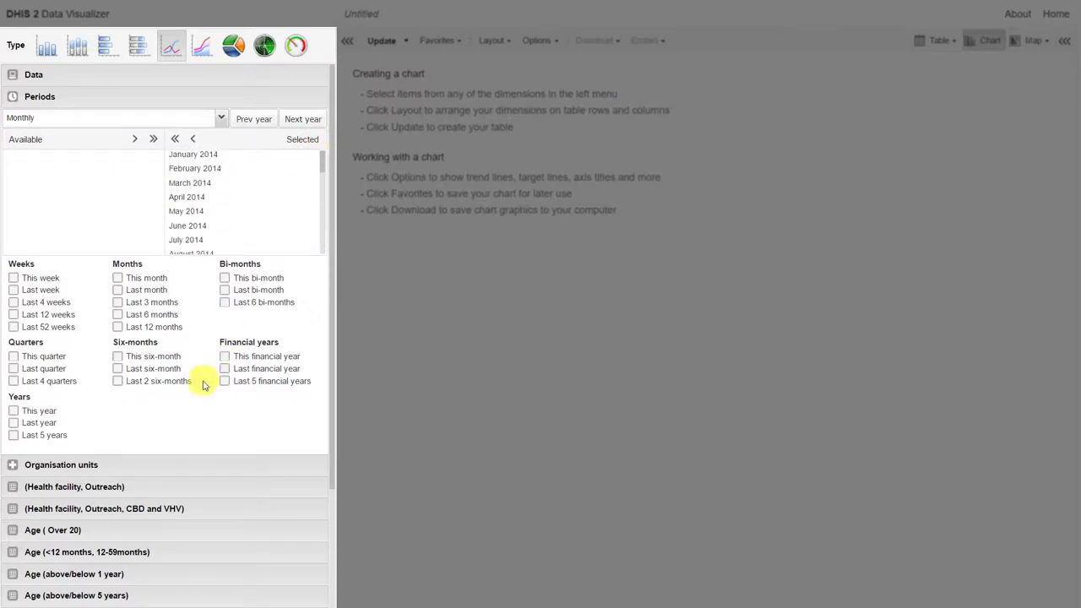
{"action": "left_click", "coordinate": [160, 471]}
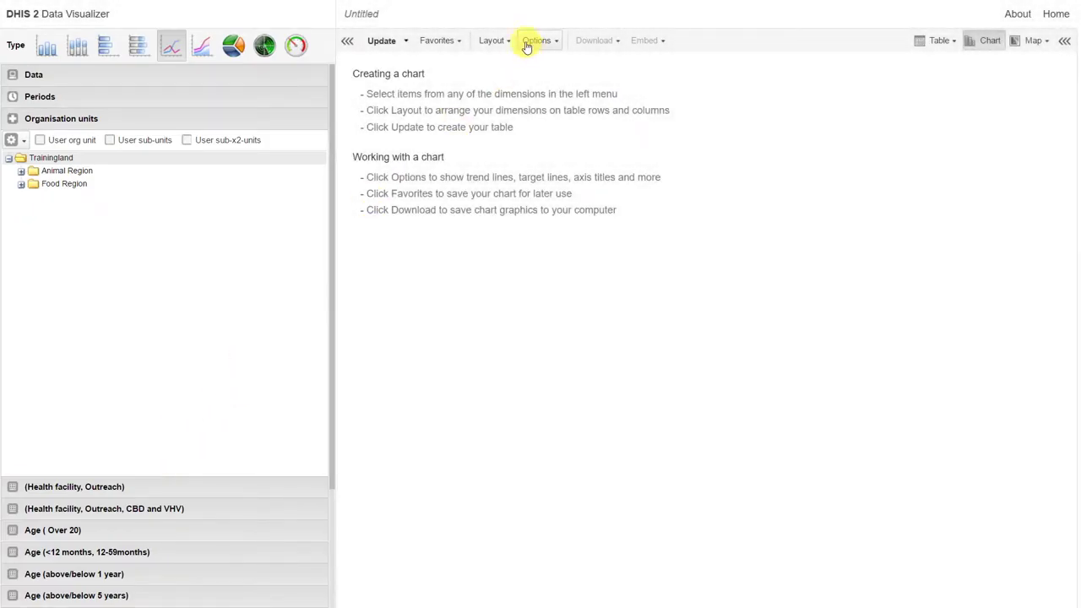
Review the layout with Data as series and Periods as categories, then draw the chart
{"action": "left_click", "coordinate": [493, 42]}
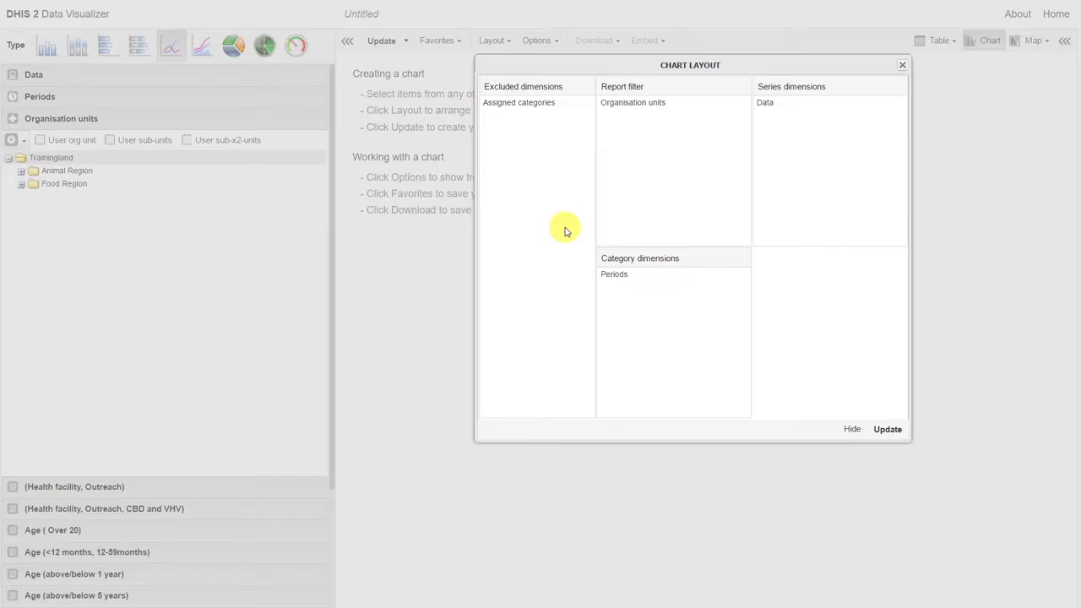
{"action": "left_click", "coordinate": [888, 431]}
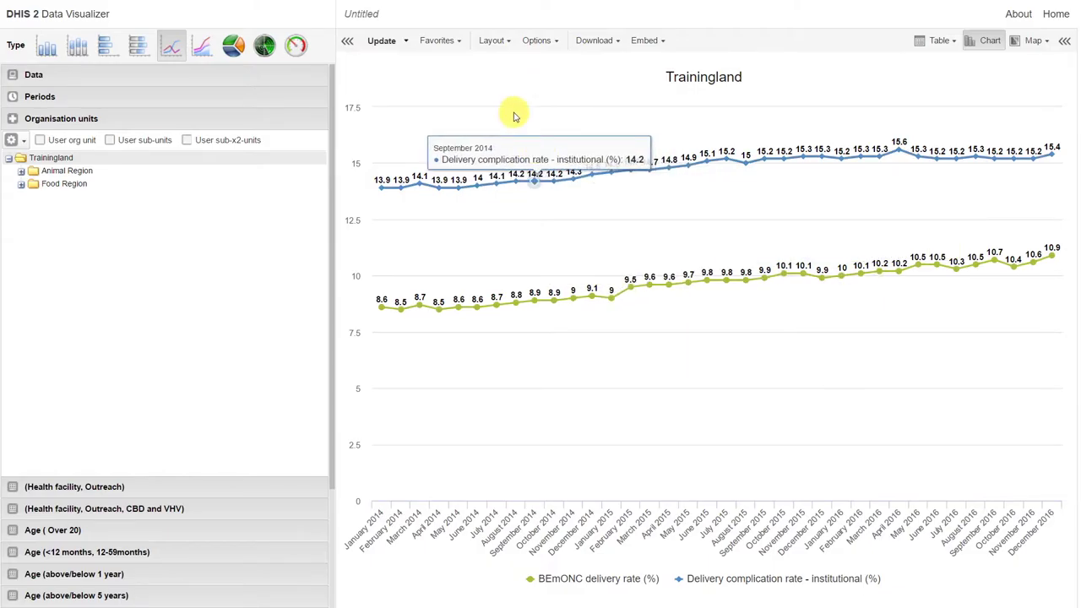
Save as a new favorite named for Maternal/Delivery, both indicators, Trainingland and Jan 2014 - Dec 2016
{"action": "left_click", "coordinate": [436, 42]}
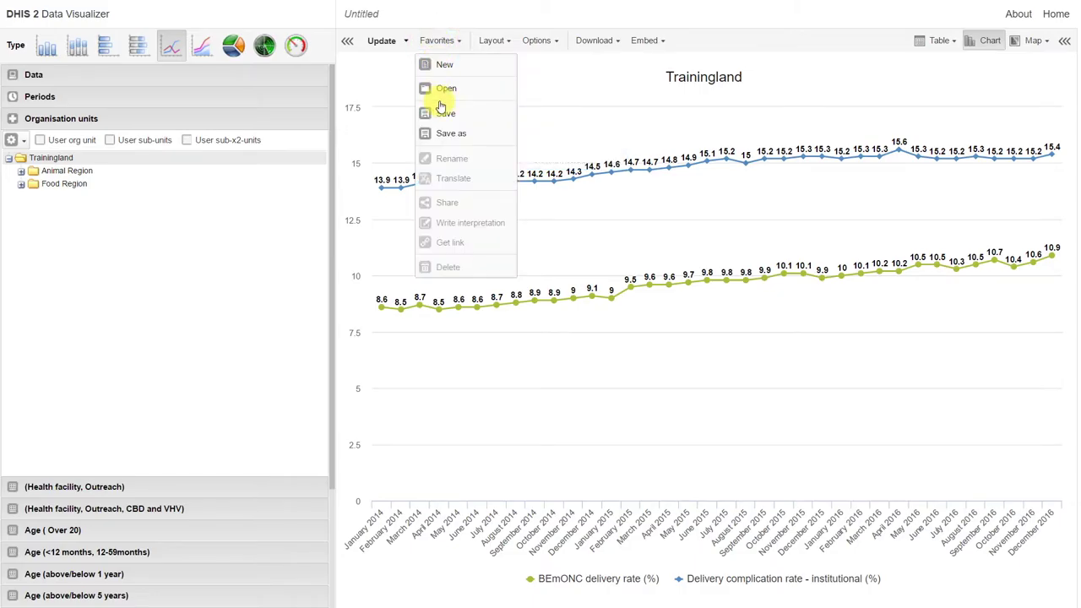
{"action": "left_click", "coordinate": [451, 133]}
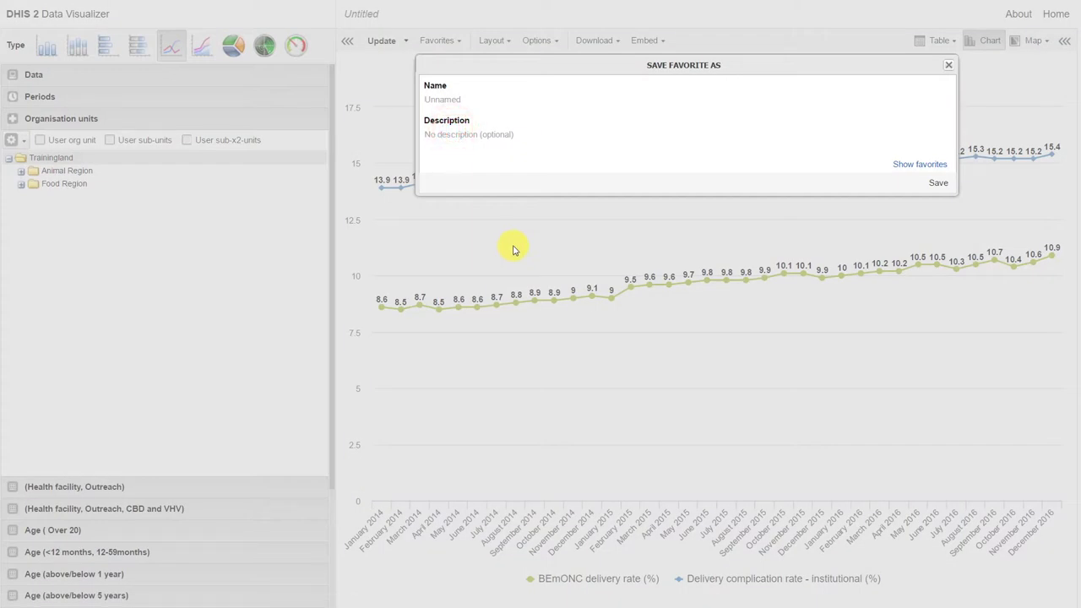
{"action": "type", "text": "sdutta_Maternal/Delivery Be"}
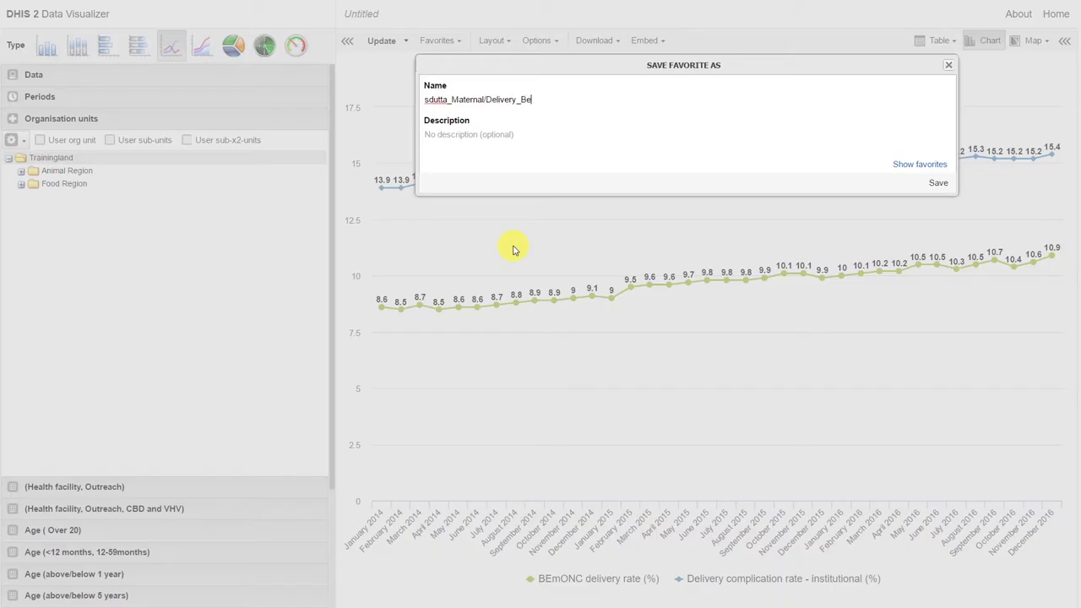
{"action": "type", "text": "MONC delivery rate (%) & Delivery complication rate - instituional (%)"}
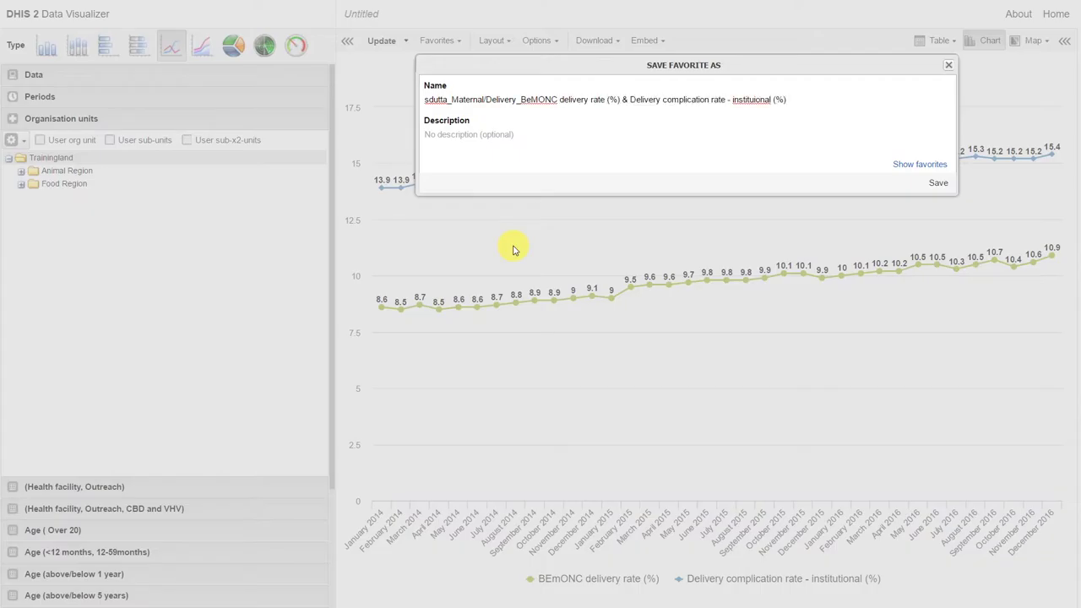
{"action": "type", "text": ", "}
{"action": "type", "text": "Traini"}
{"action": "type", "text": "ngland, "}
{"action": "type", "text": "Las"}
{"action": "key", "text": "BackSpace"}
{"action": "key", "text": "BackSpace"}
{"action": "key", "text": "BackSpace"}
{"action": "key", "text": "BackSpace"}
{"action": "type", "text": "Jan 2014 - De 2016"}
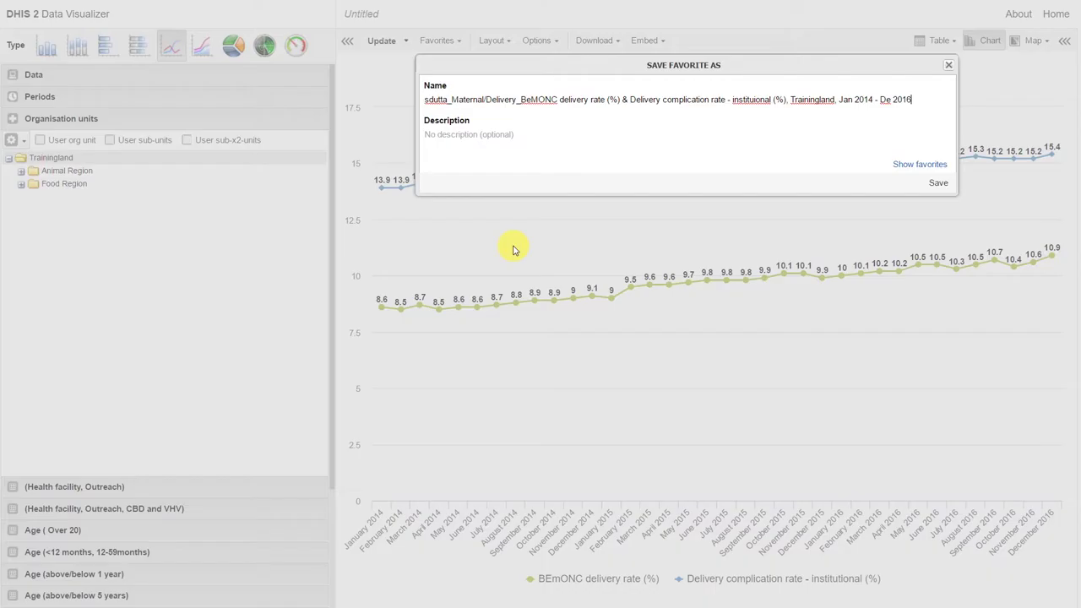
{"action": "type", "text": "c"}
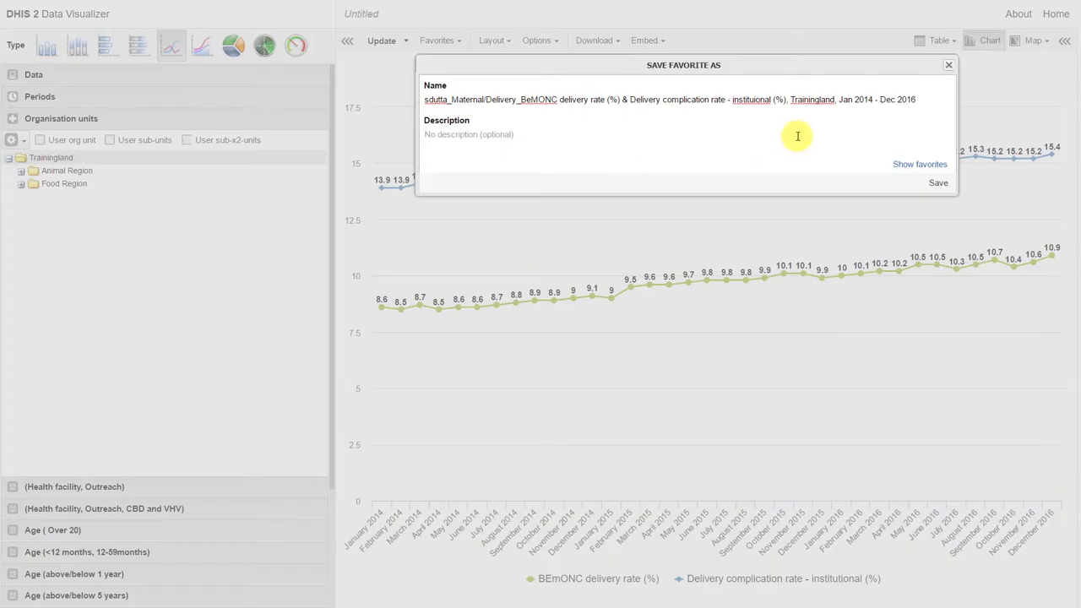
Correct 'instituional' to 'institutional' in the favorite name and save it
{"action": "double_click", "coordinate": [749, 100]}
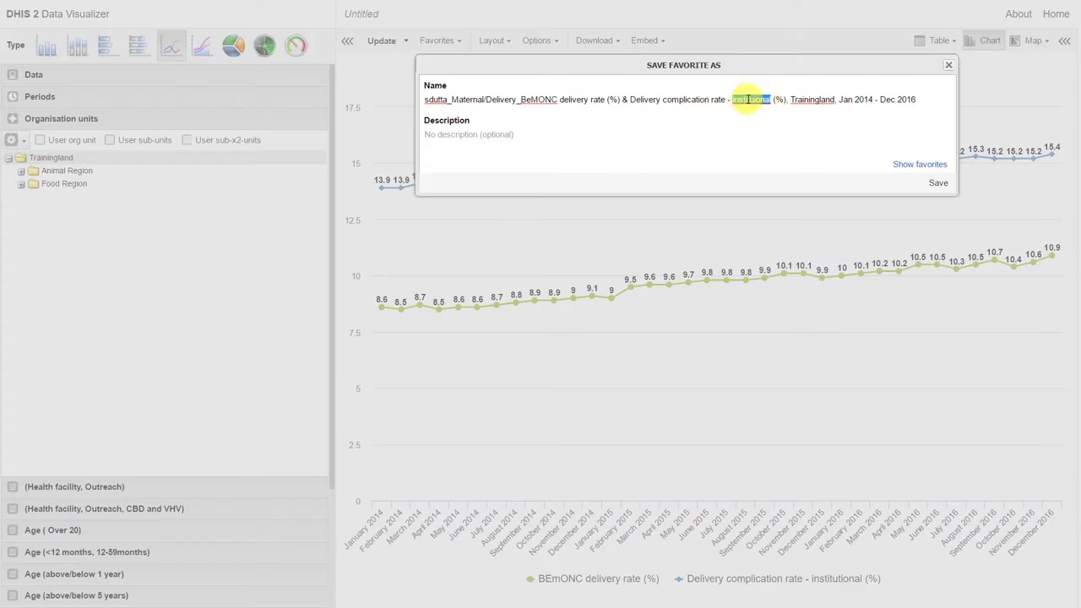
{"action": "left_click", "coordinate": [754, 100]}
{"action": "type", "text": "t"}
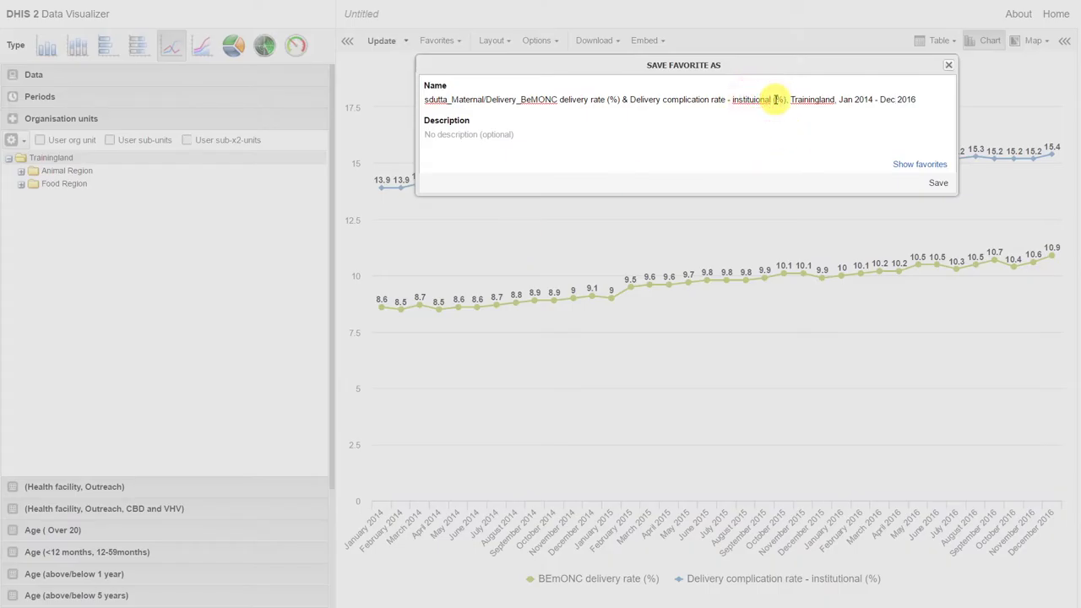
{"action": "type", "text": "t"}
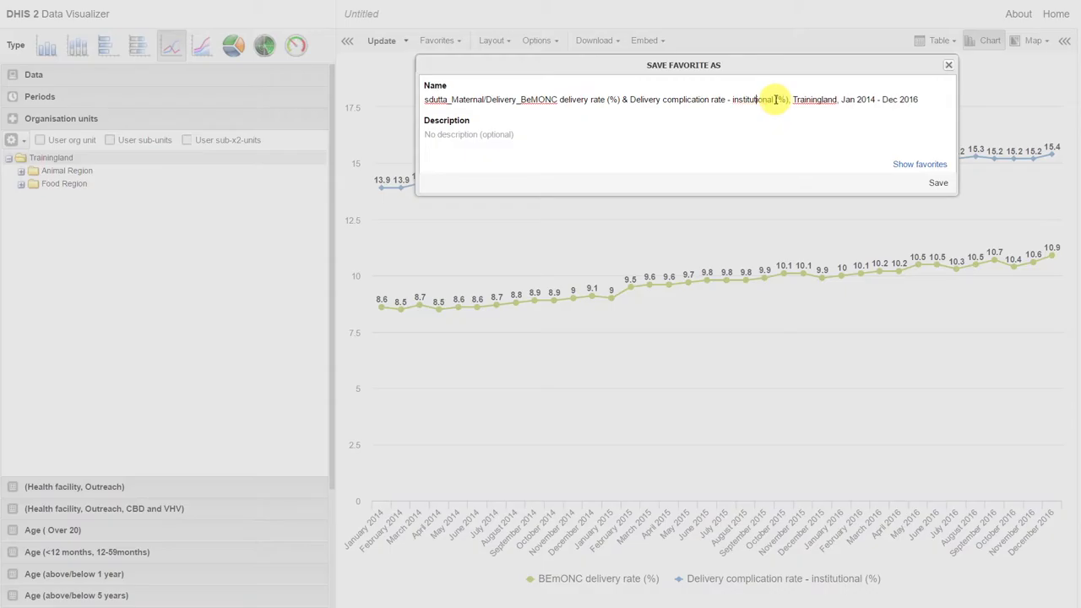
{"action": "left_click", "coordinate": [938, 185]}
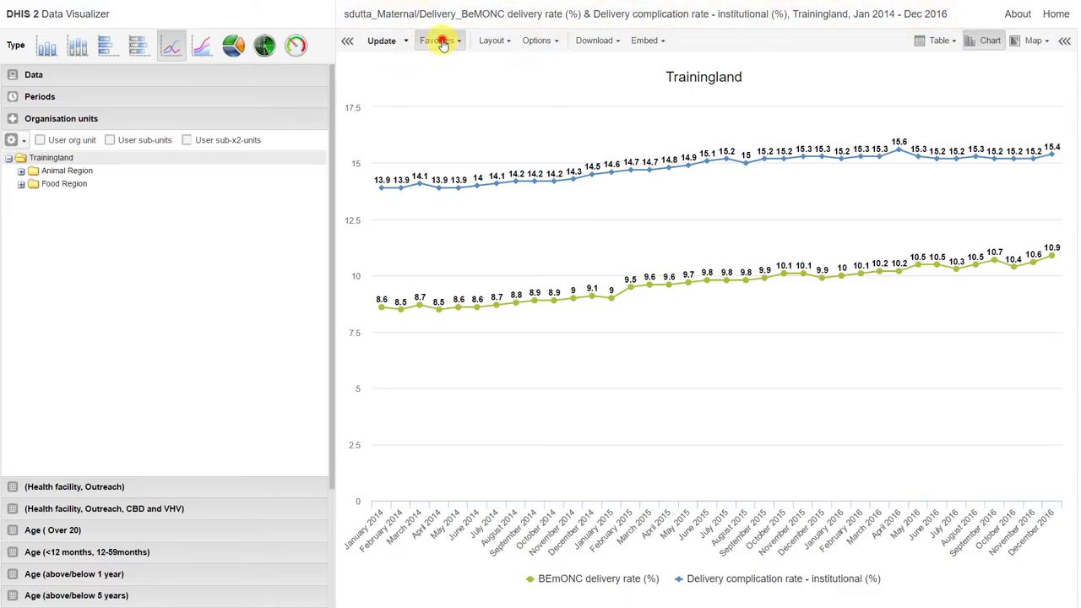
Search the saved favorites to confirm the new chart is listed, then reopen the Favorites menu
{"action": "left_click", "coordinate": [441, 44]}
{"action": "left_click", "coordinate": [447, 90]}
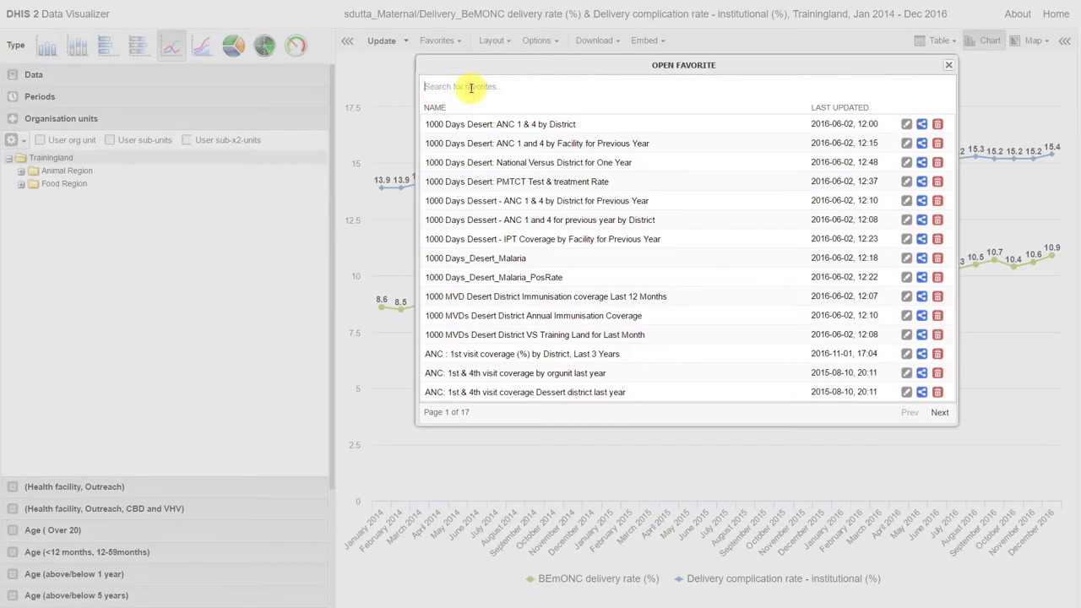
{"action": "type", "text": "sdu"}
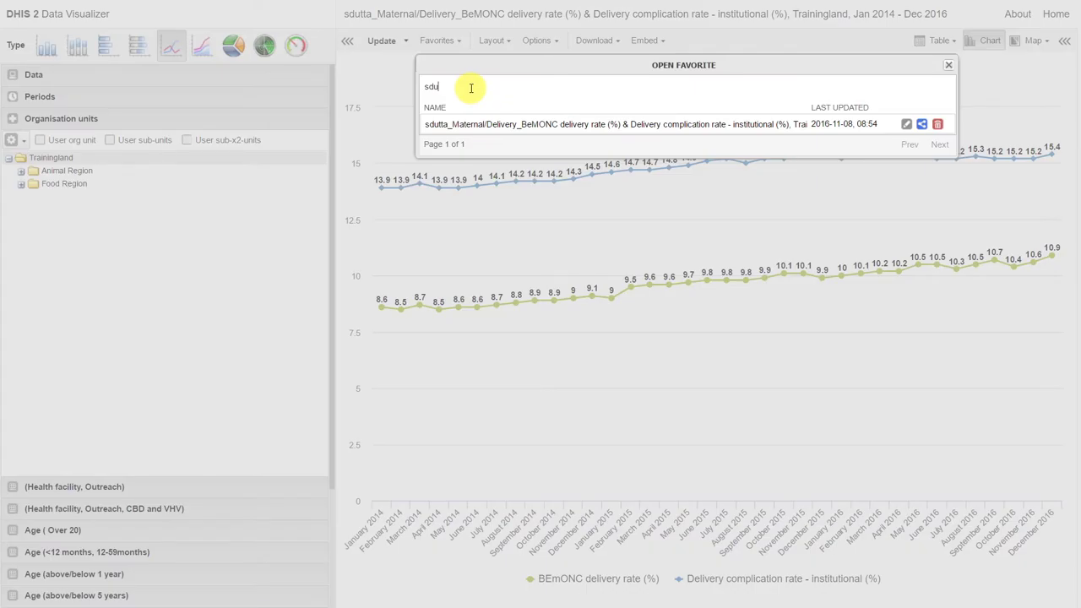
{"action": "left_click", "coordinate": [948, 66]}
{"action": "left_click", "coordinate": [445, 41]}
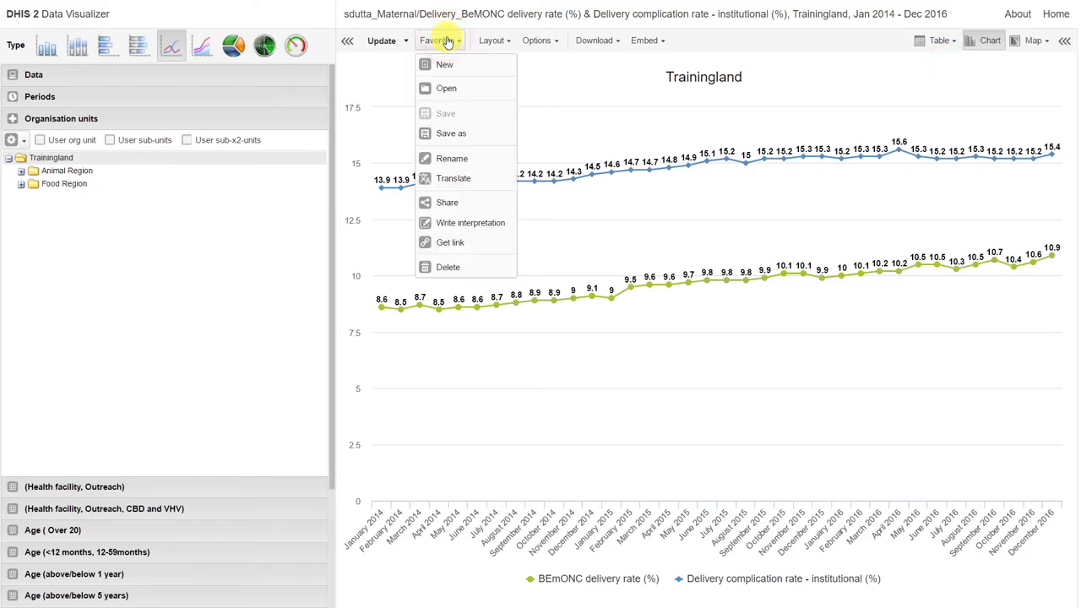
{"action": "left_click", "coordinate": [461, 163]}
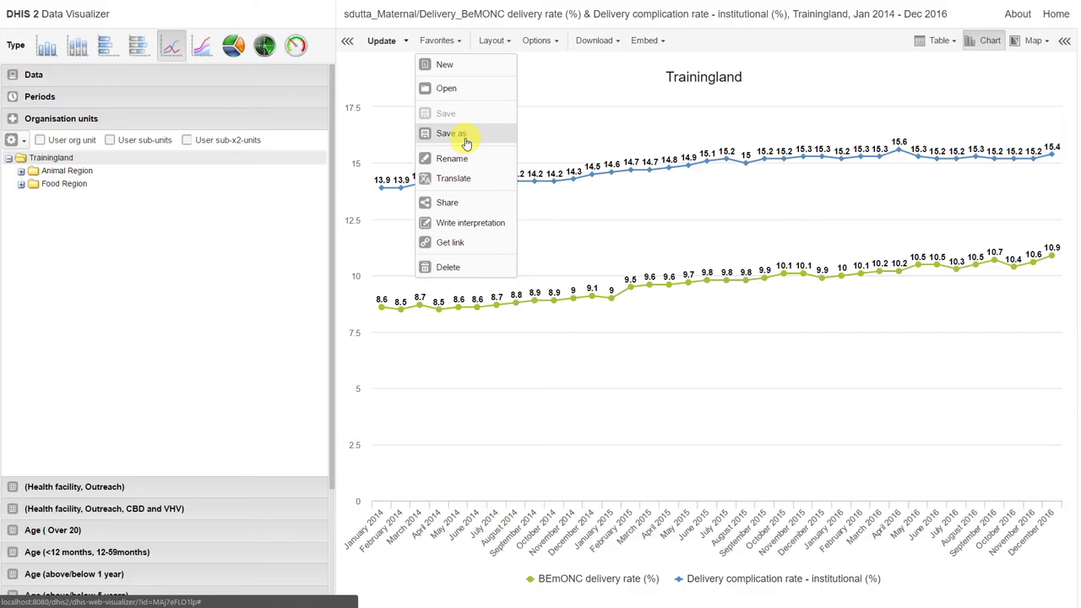
Deselect January, February and March 2014 and update the chart
{"action": "left_click", "coordinate": [567, 79]}
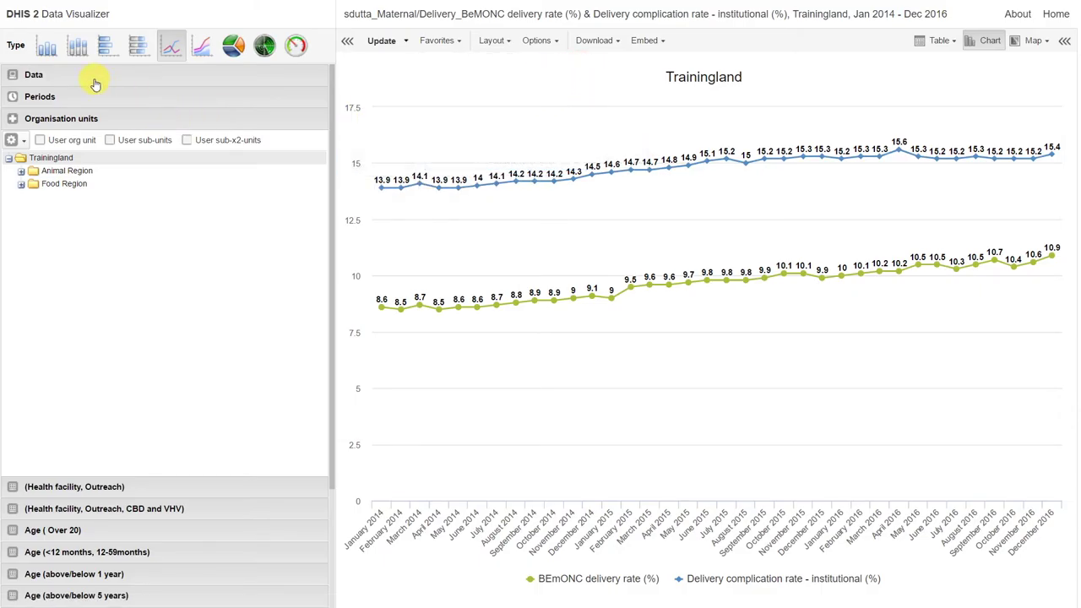
{"action": "left_click", "coordinate": [77, 99]}
{"action": "double_click", "coordinate": [194, 158]}
{"action": "double_click", "coordinate": [194, 158]}
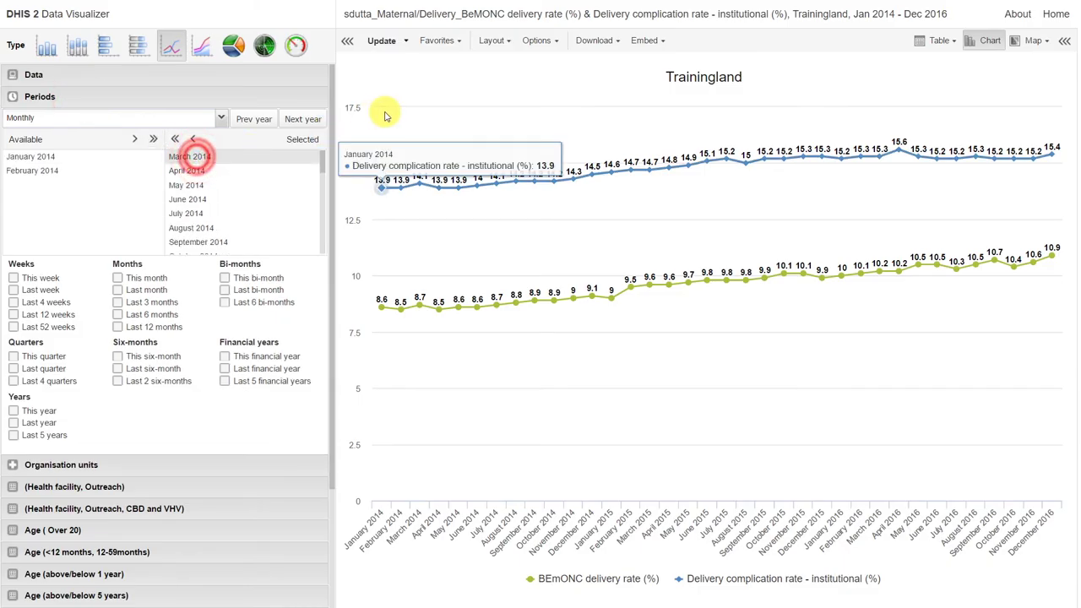
{"action": "double_click", "coordinate": [202, 157]}
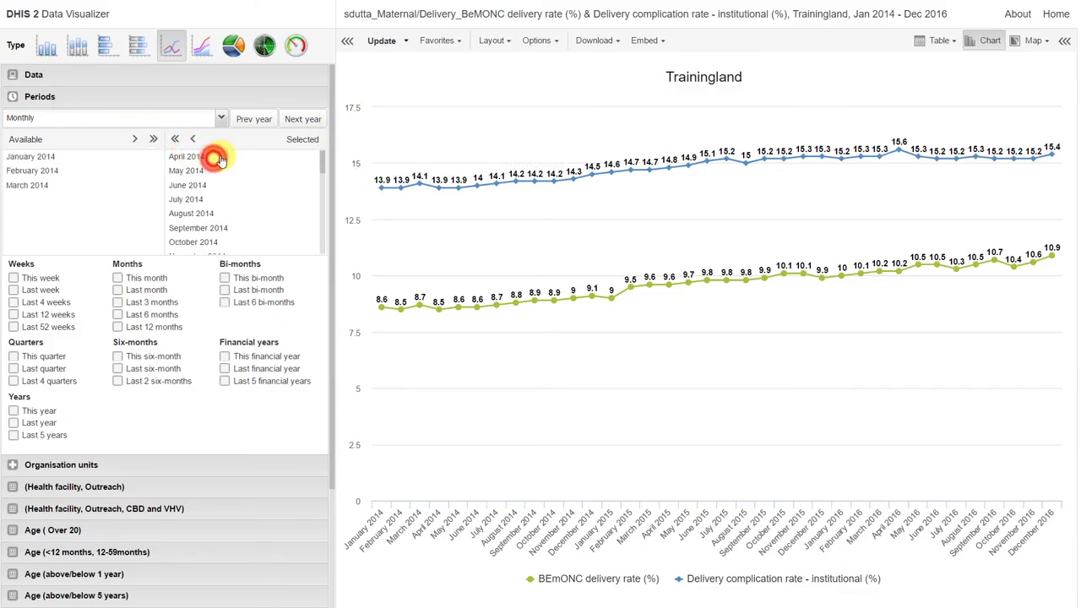
{"action": "left_click", "coordinate": [381, 44]}
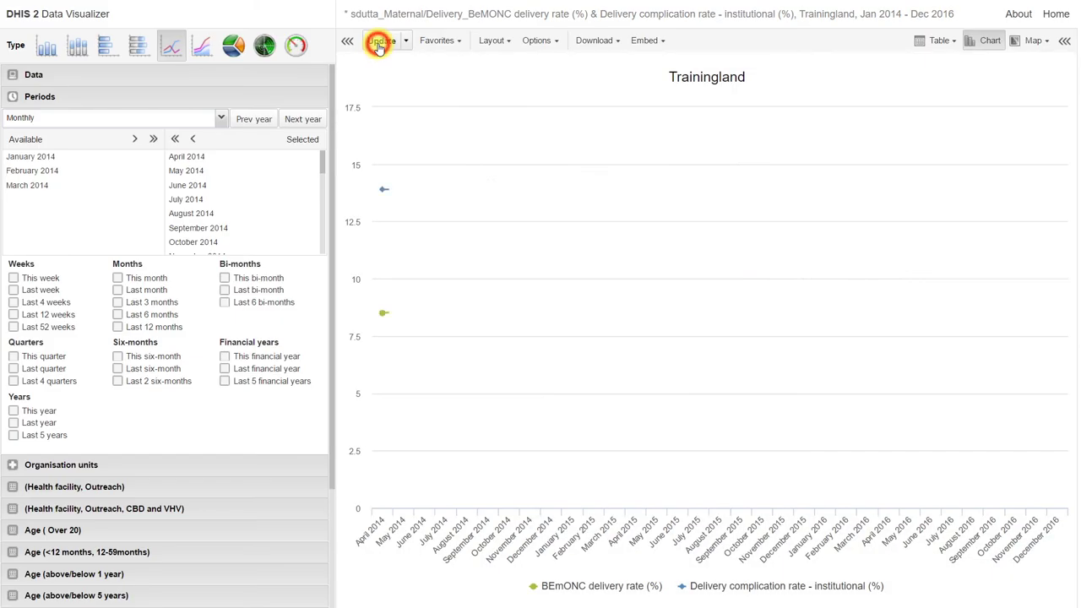
Save the changes to the existing favorite
{"action": "left_click", "coordinate": [440, 49]}
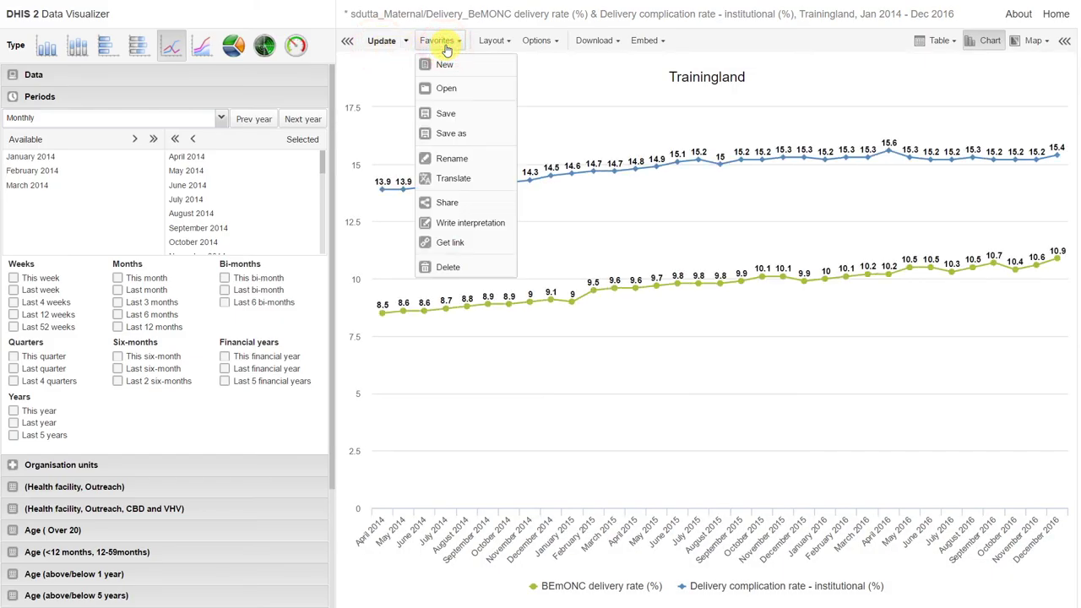
{"action": "left_click", "coordinate": [462, 115]}
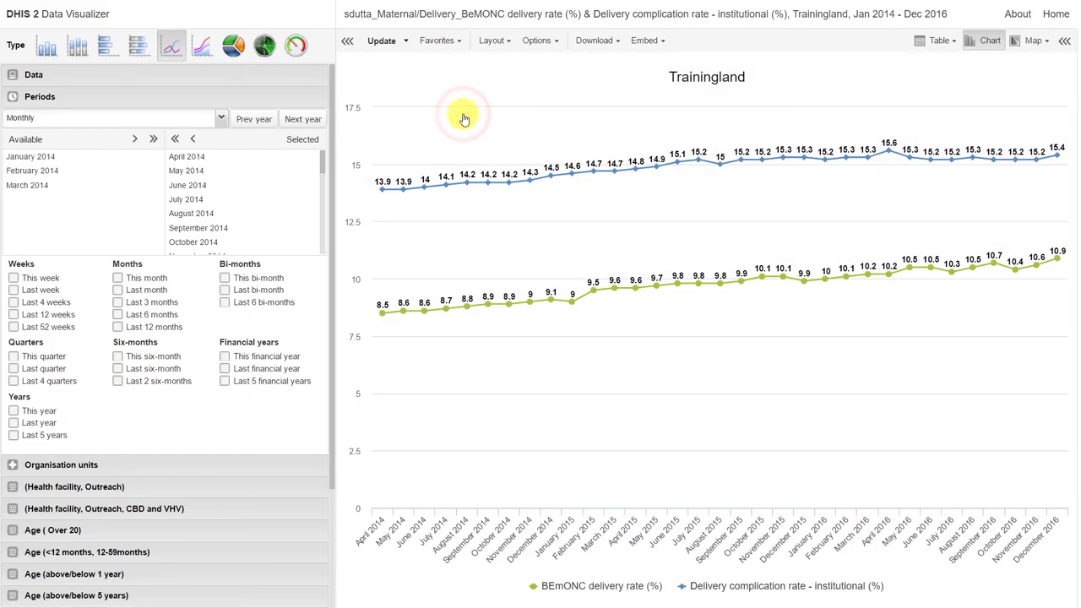
{"action": "left_click", "coordinate": [437, 43]}
{"action": "left_click", "coordinate": [455, 88]}
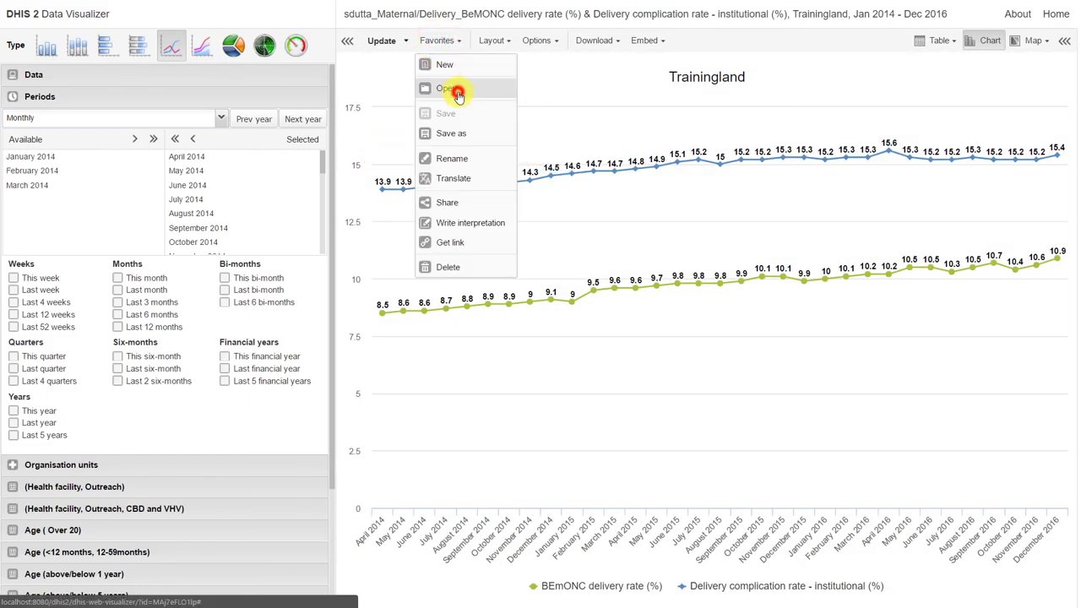
{"action": "type", "text": "sd"}
{"action": "left_click", "coordinate": [464, 127]}
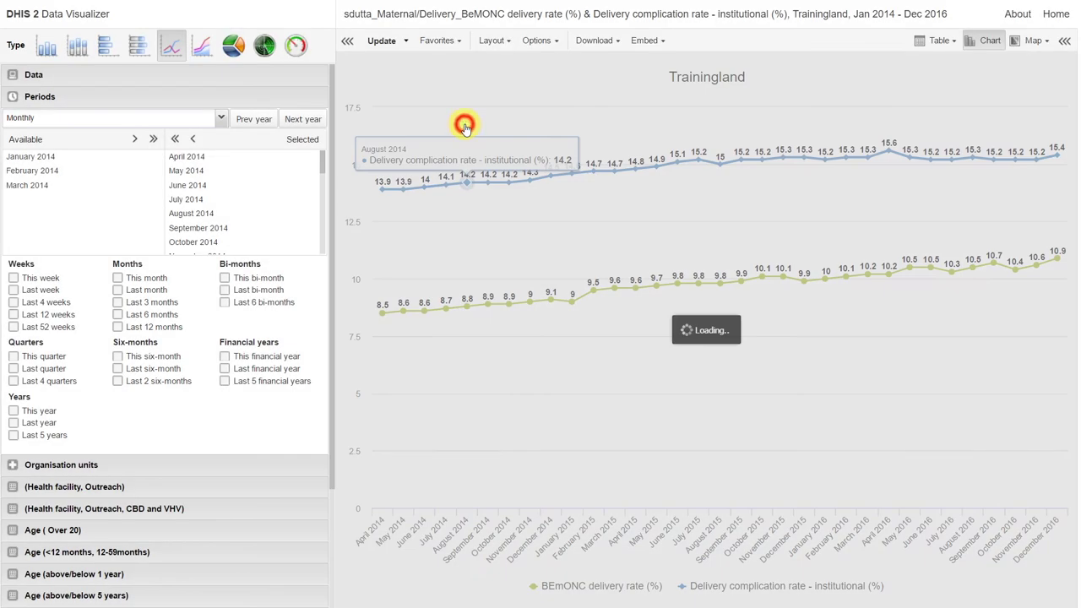